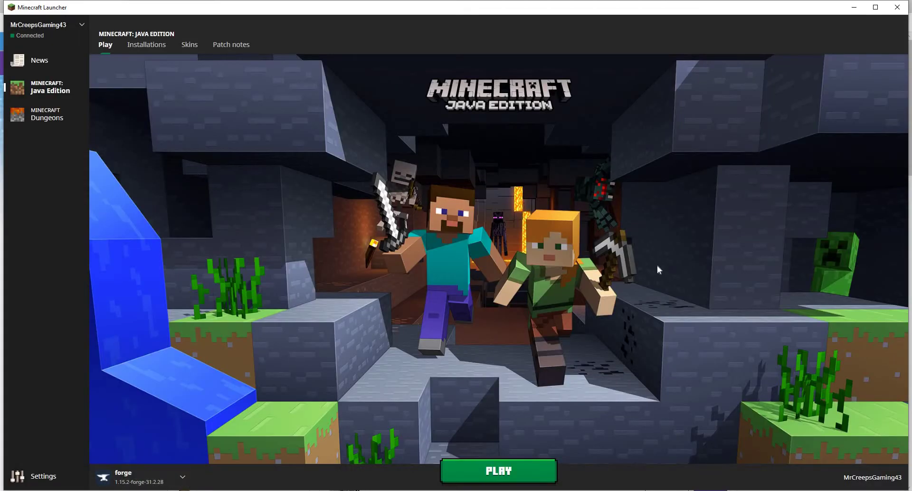
- Check the launcher's installed profiles, then bring up the Minecraft Forge downloads page in the browser
click(142, 477)
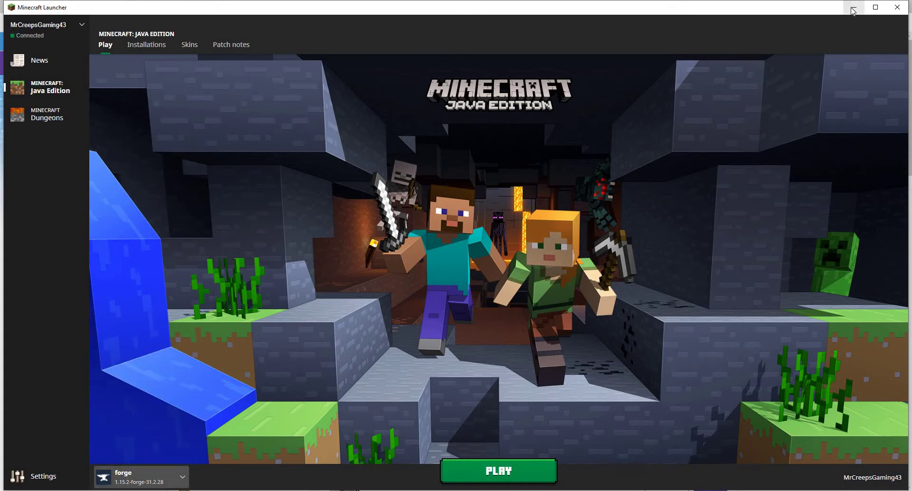
key(alt+Tab)
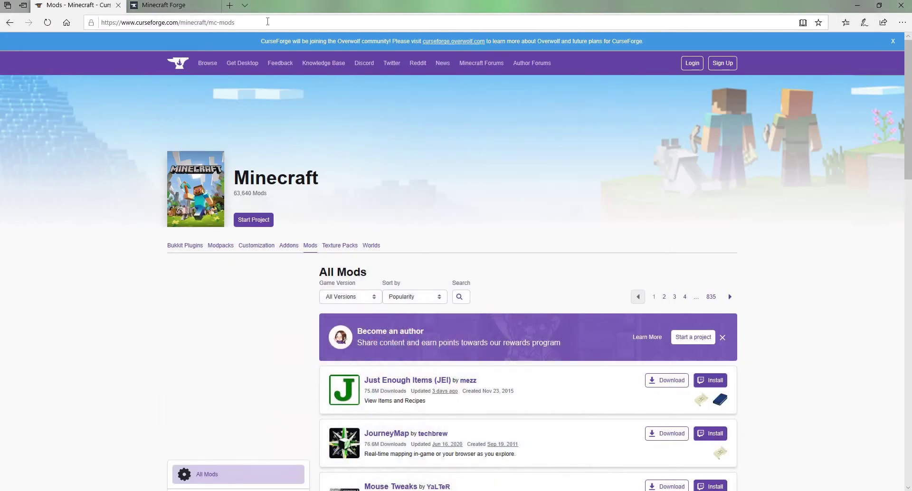
key(ctrl+Tab)
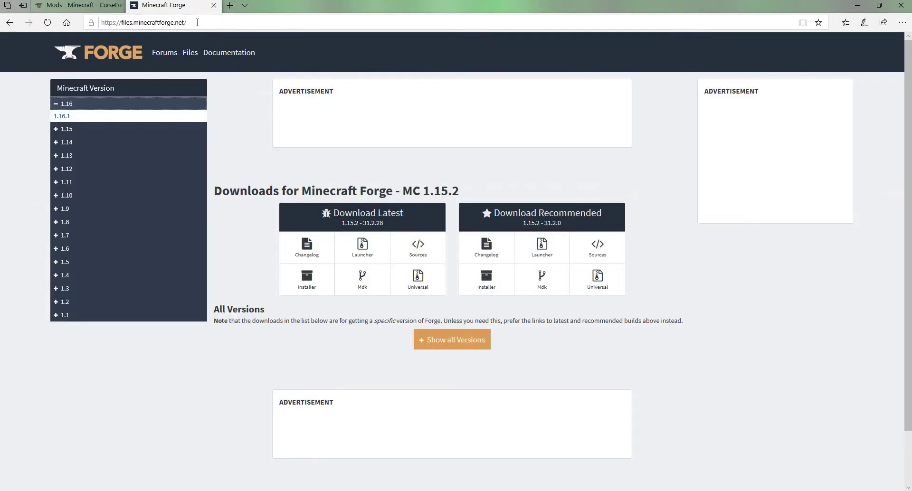
click(175, 29)
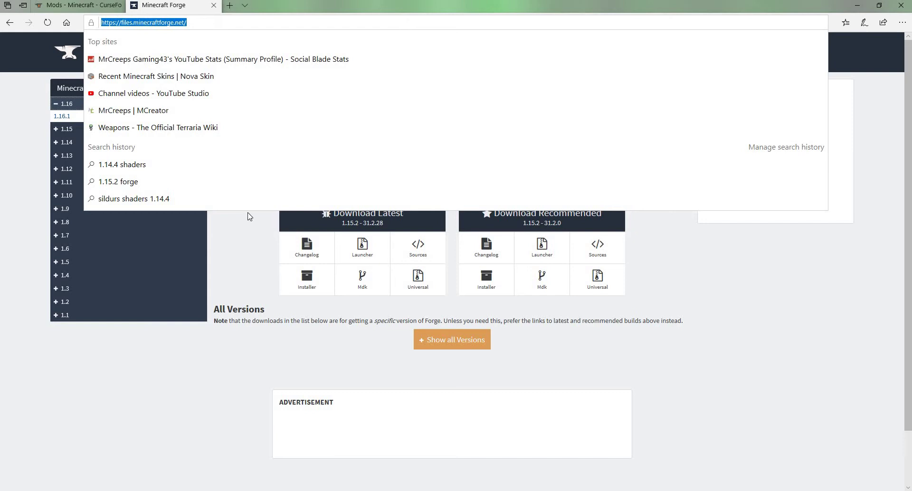
click(59, 117)
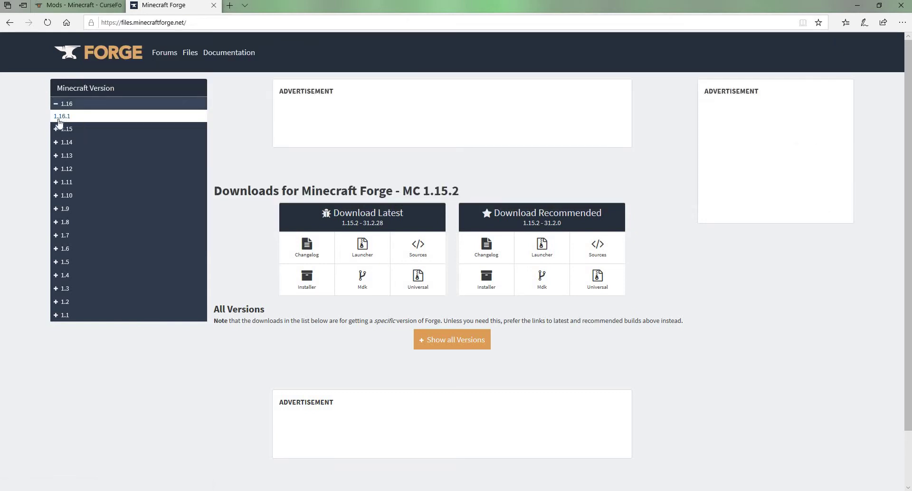
- Save the Forge 1.16.1 installer, forge-1.16.1-32.0.34-installer, into Downloads
click(59, 117)
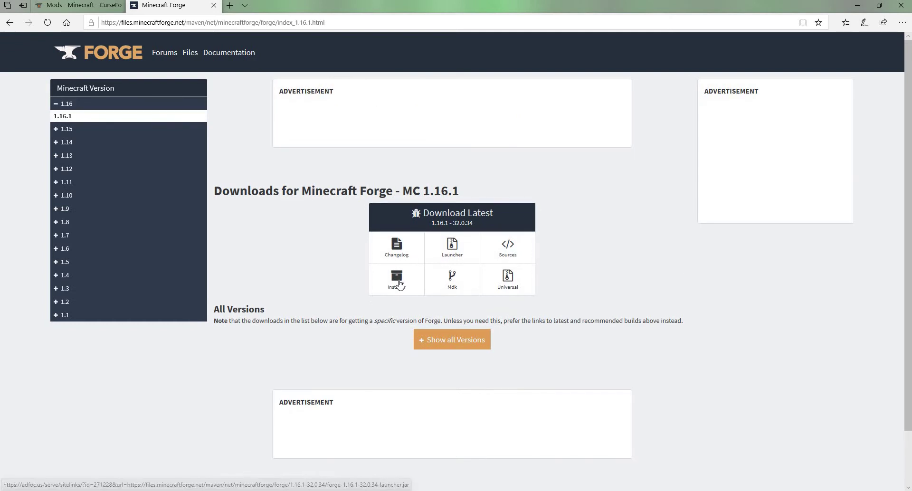
click(398, 282)
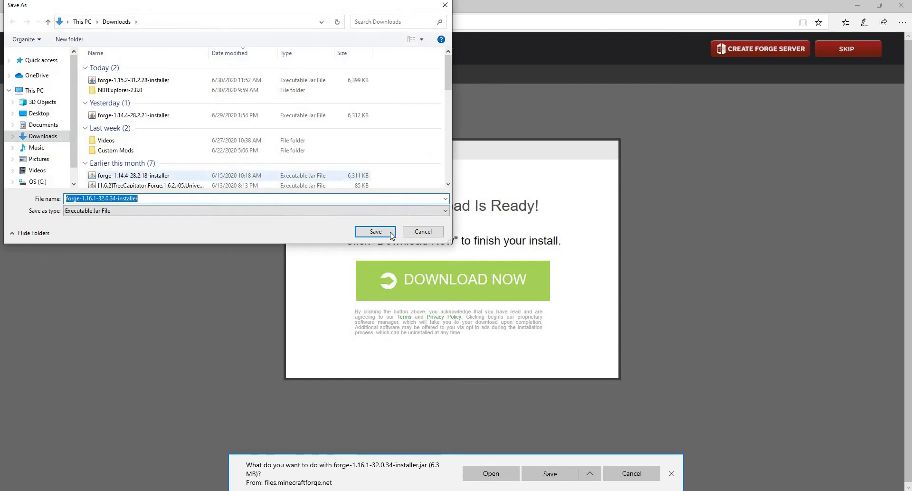
click(382, 233)
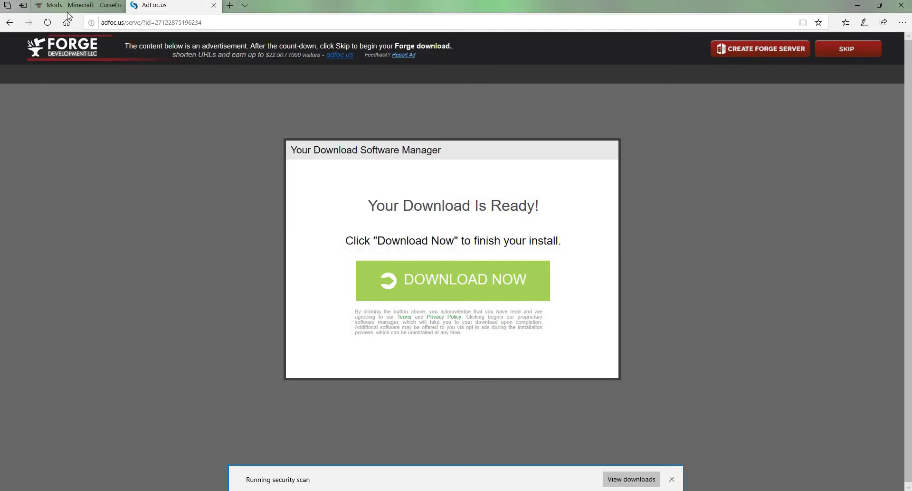
- Filter the CurseForge mod list to Minecraft version 1.16.1
key(ctrl+shift+Tab)
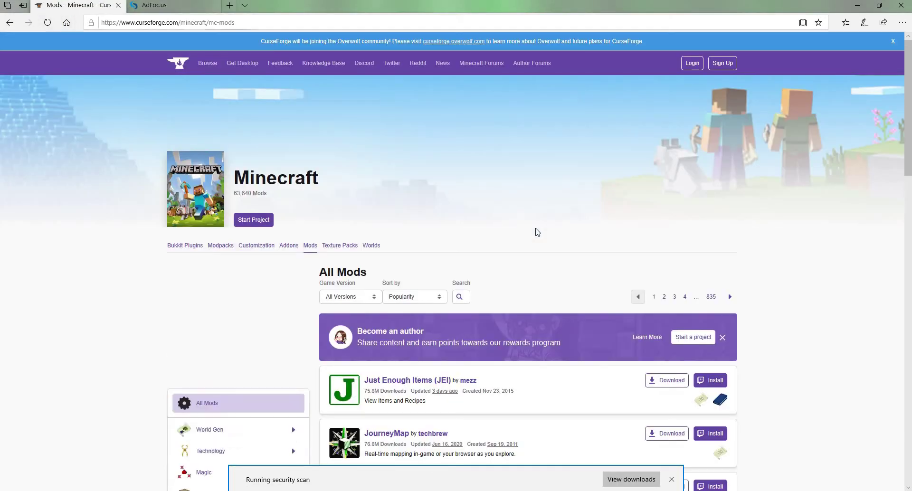
click(349, 296)
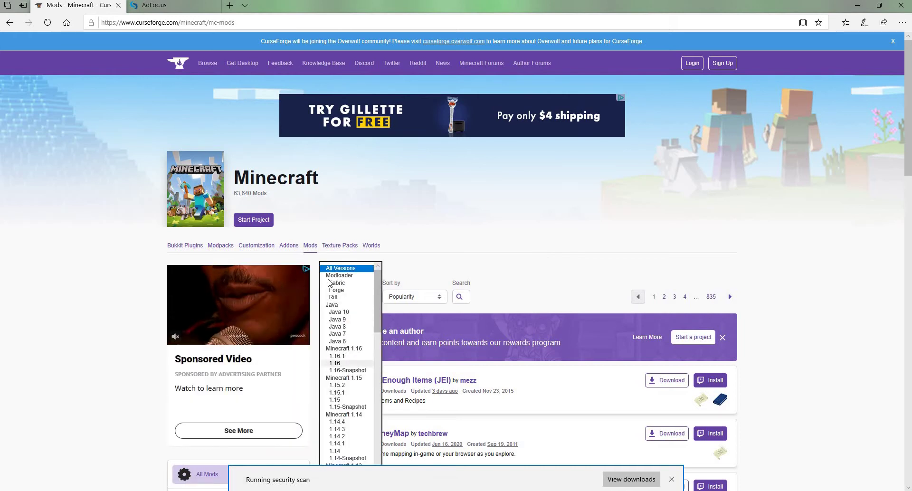
click(344, 348)
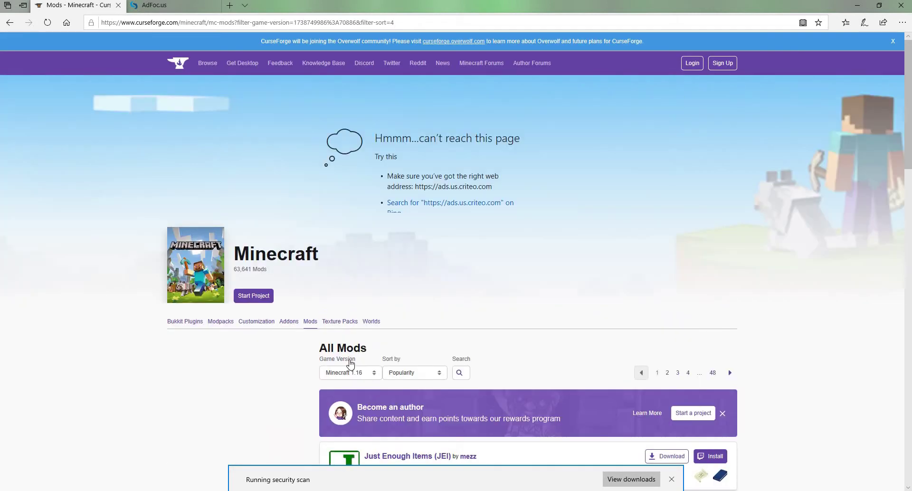
click(349, 371)
click(349, 359)
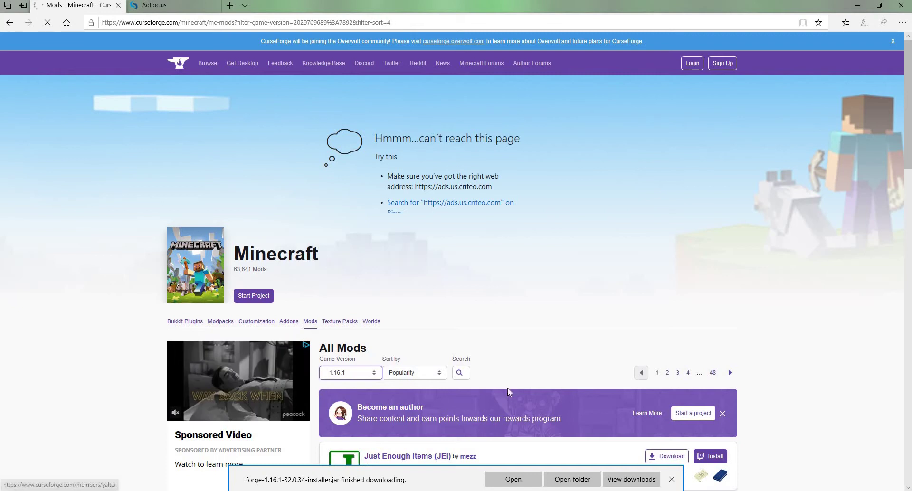
- Open the Just Enough Items (JEI) project page and scroll to its files
scroll(509, 379, down, 5)
scroll(509, 378, down, 4)
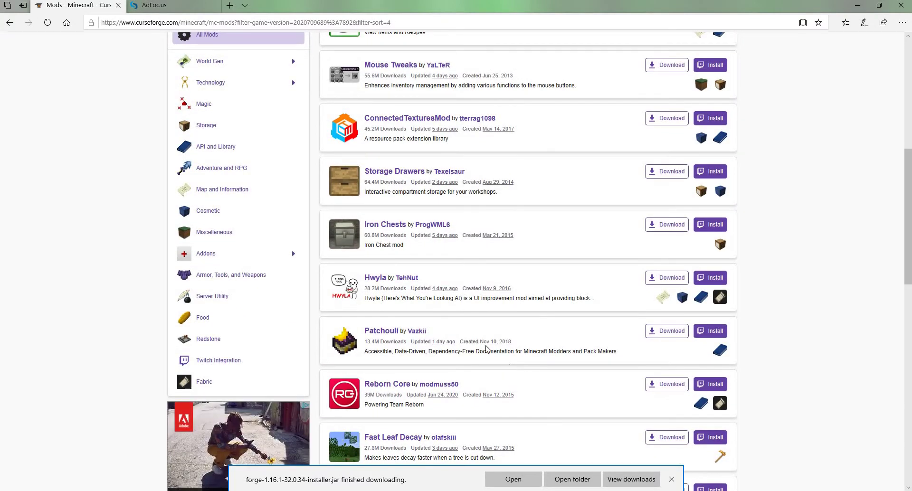
scroll(386, 198, up, 5)
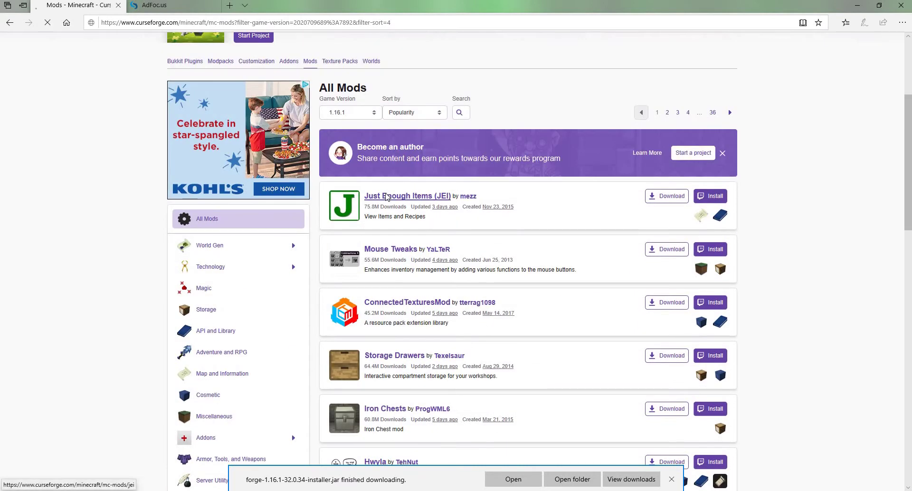
click(386, 198)
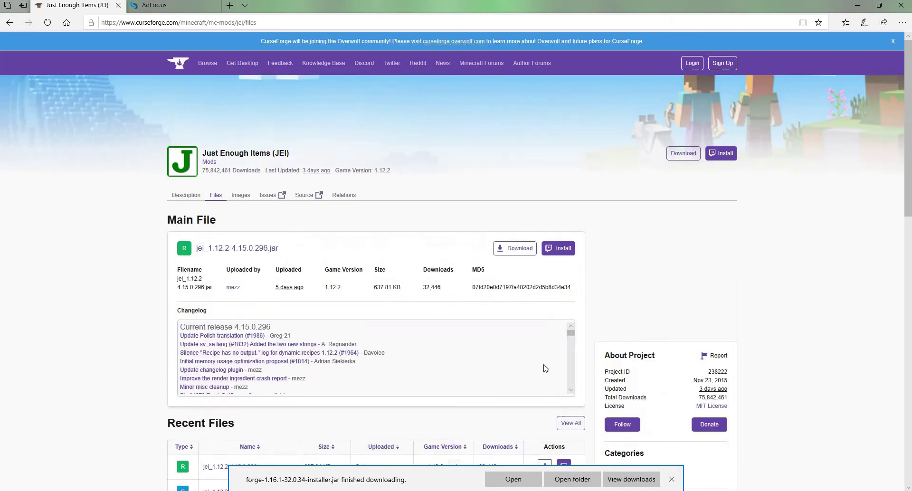
scroll(545, 369, down, 2)
scroll(576, 266, down, 4)
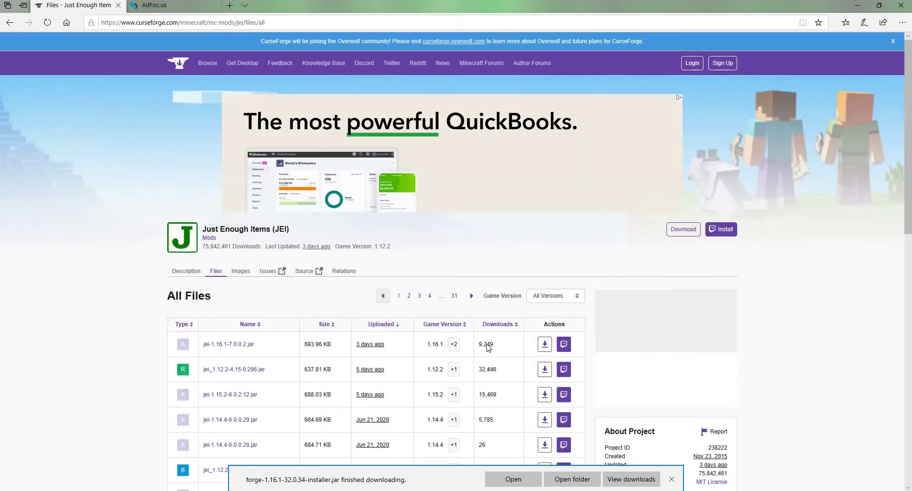
- Start the JEI 1.16.1 download and browse the save location to .minecraft\mods
click(549, 345)
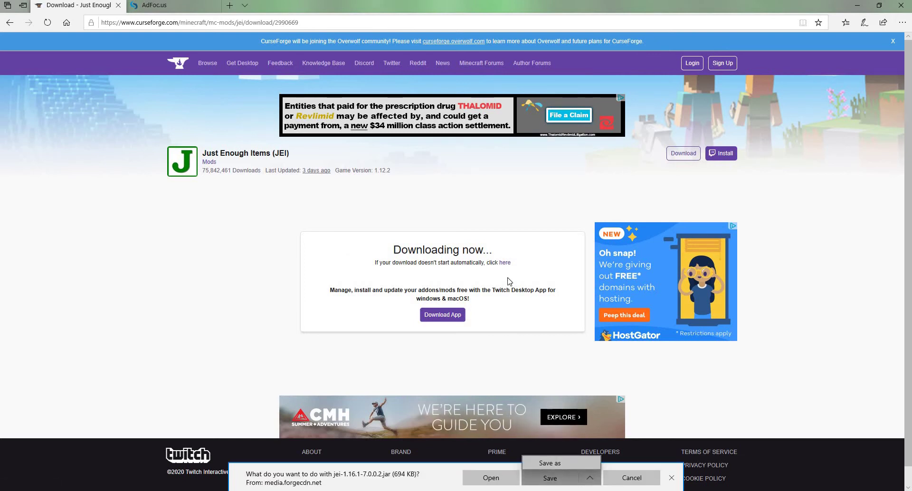
click(588, 457)
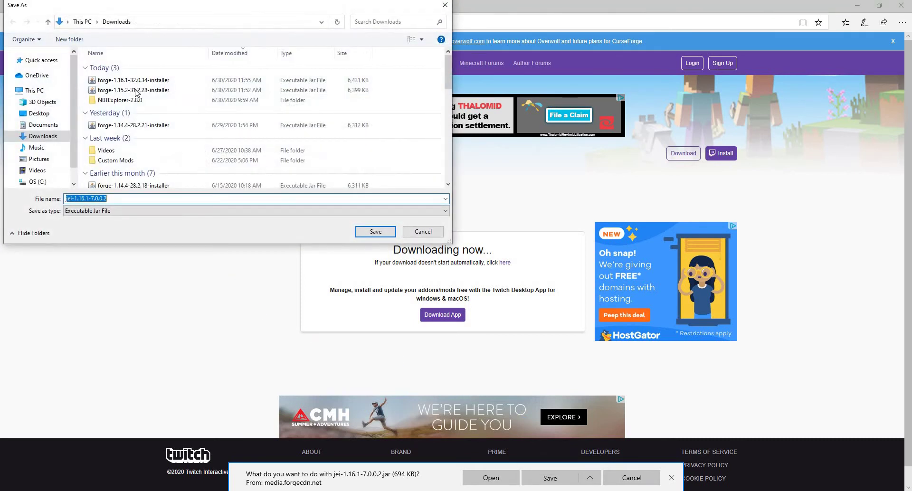
key(alt+d)
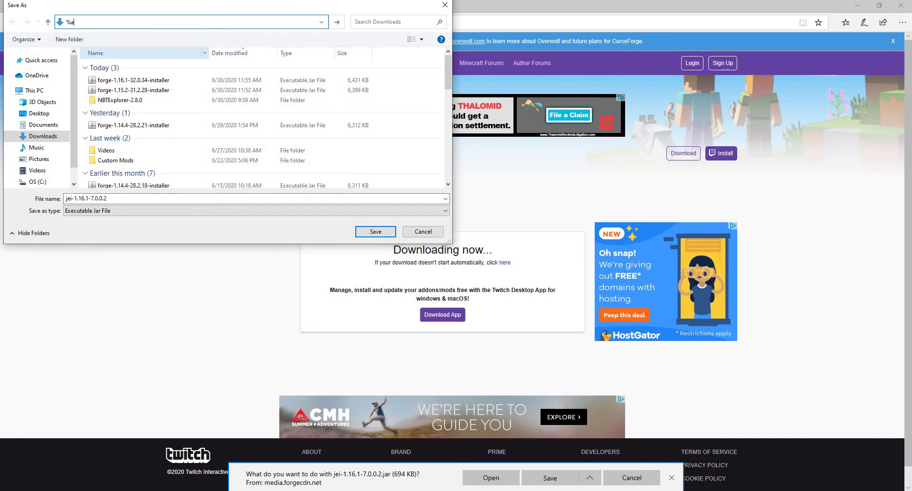
key(Return)
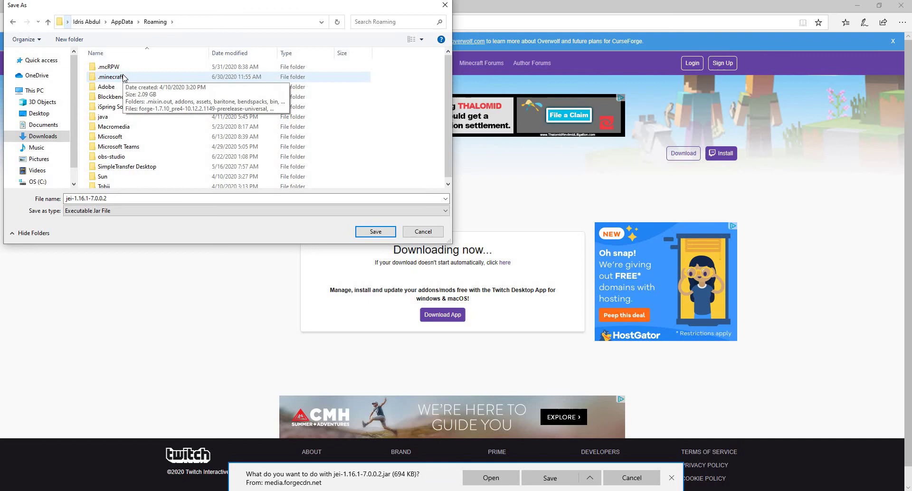
double_click(122, 77)
scroll(117, 166, down, 2)
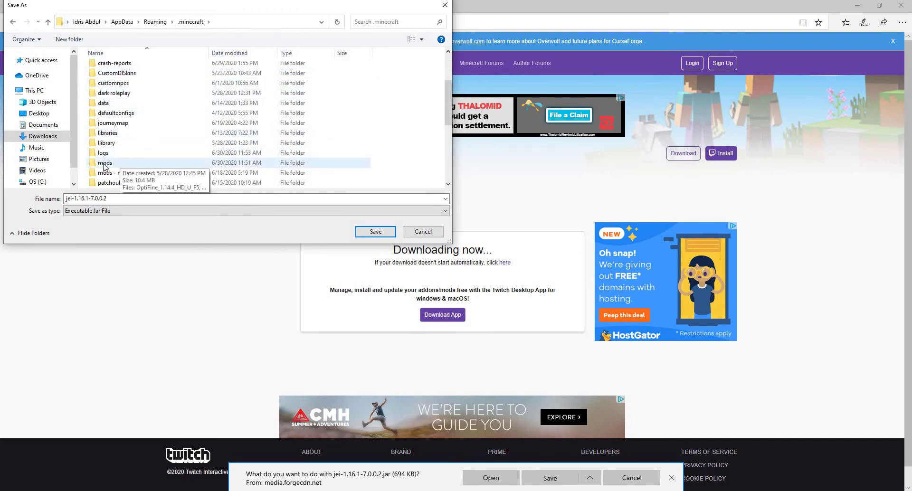
double_click(105, 165)
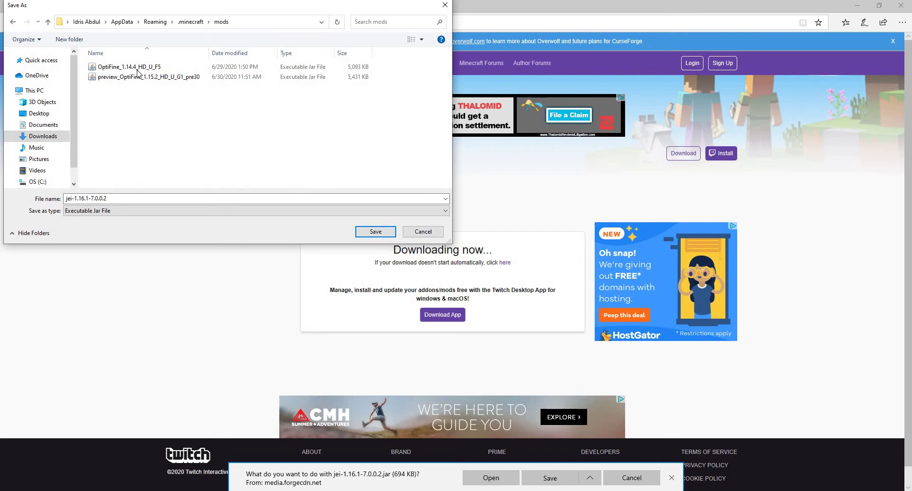
- Delete both OptiFine jars from the mods folder and save the download as Jei.jar
click(127, 78)
click(123, 68)
click(123, 77)
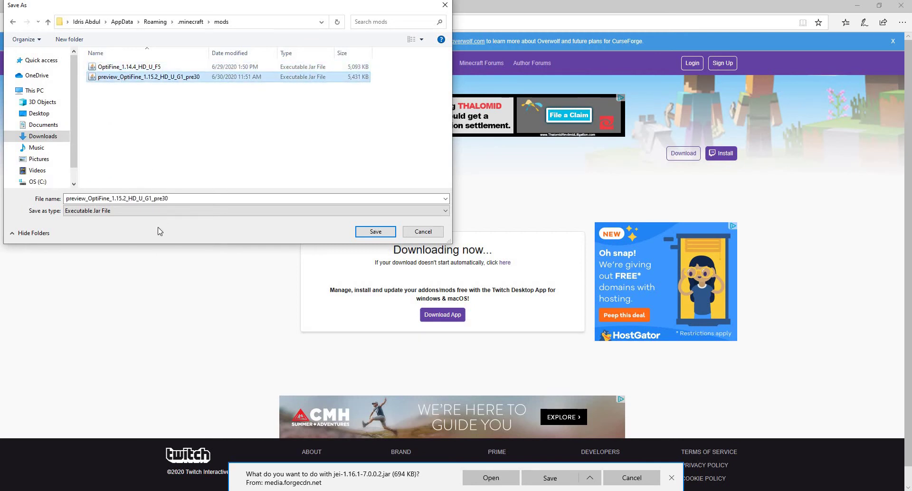
right_click(122, 74)
click(146, 228)
right_click(122, 69)
click(146, 225)
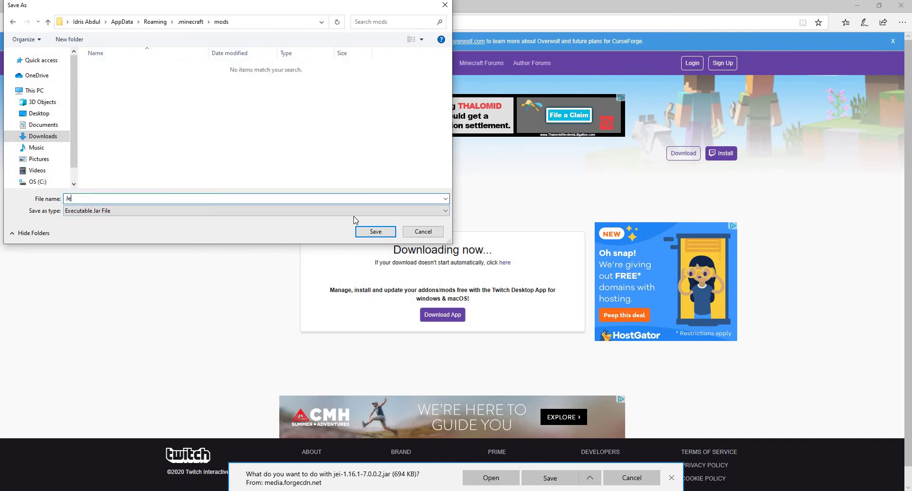
click(369, 235)
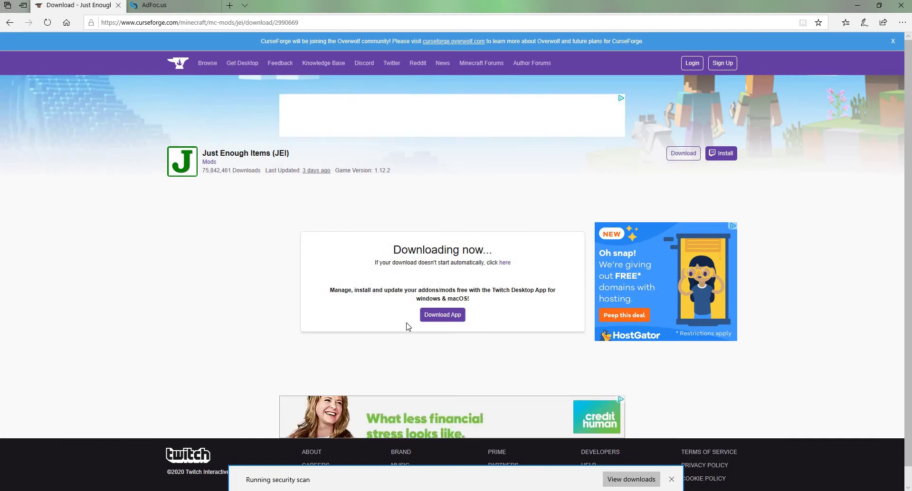
- Run forge-1.16.1-32.0.34-installer with Install client and confirm the completion message
key(alt+Tab)
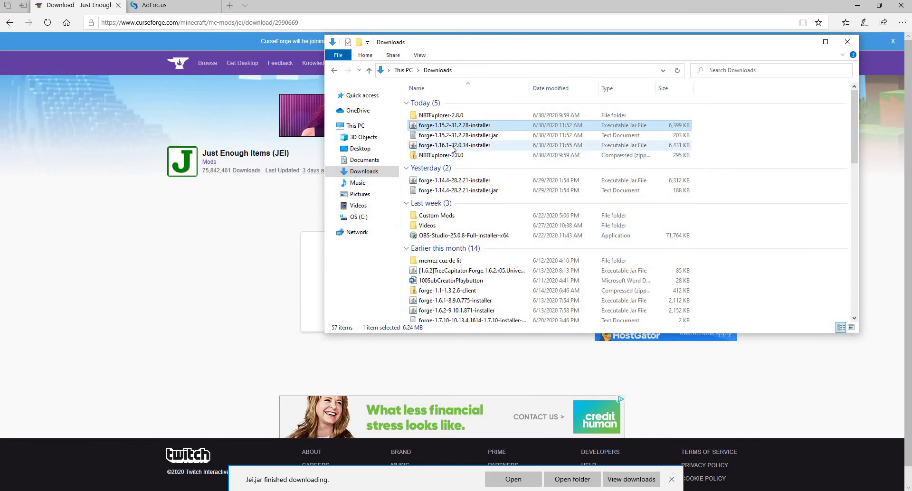
click(452, 149)
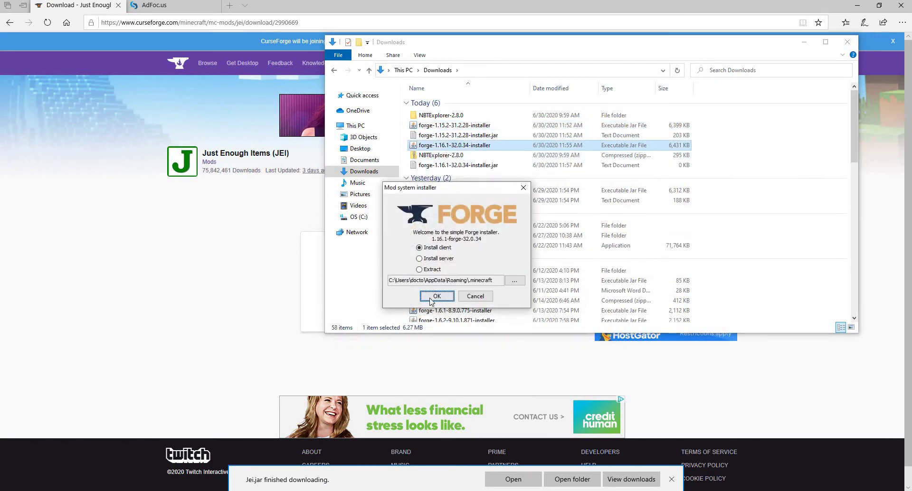
click(431, 296)
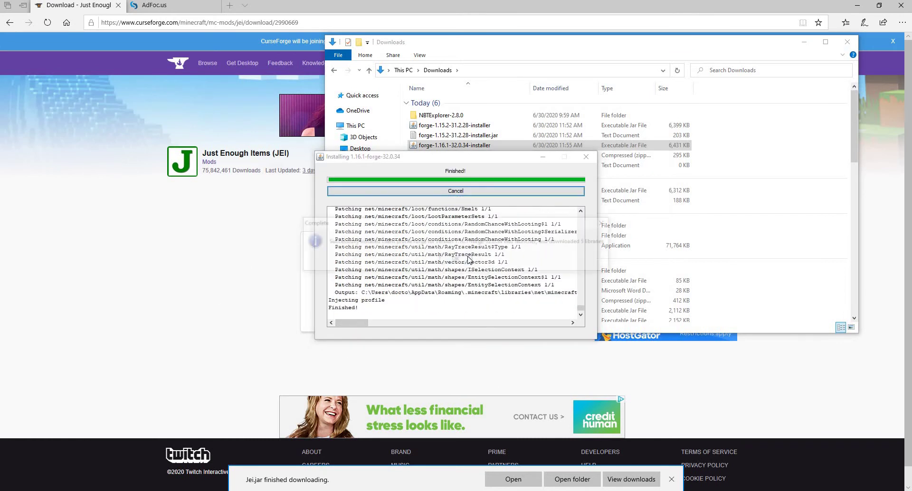
click(456, 259)
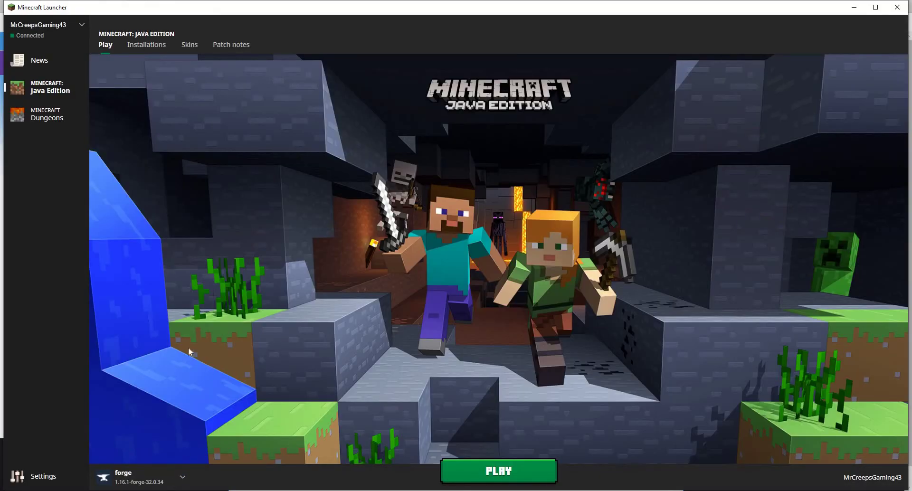
- Choose the forge 1.16.1-forge-32.0.34 installation in the launcher and press PLAY
click(143, 476)
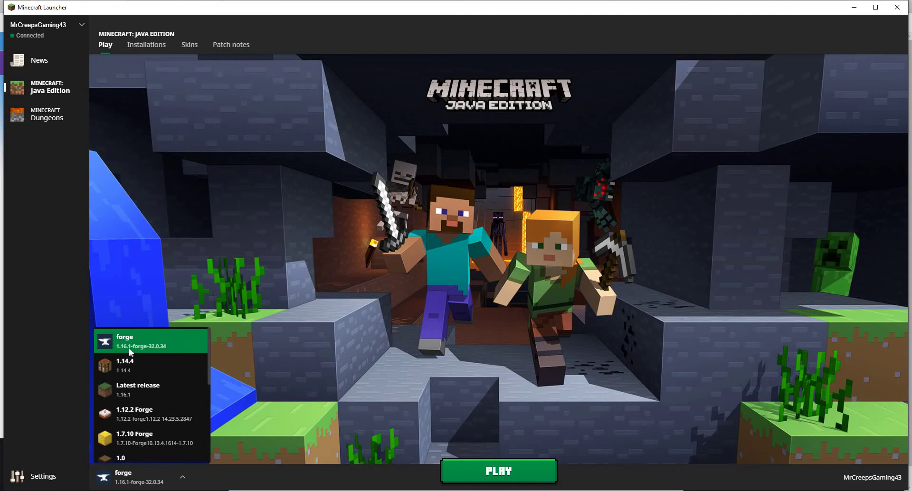
click(516, 477)
click(532, 472)
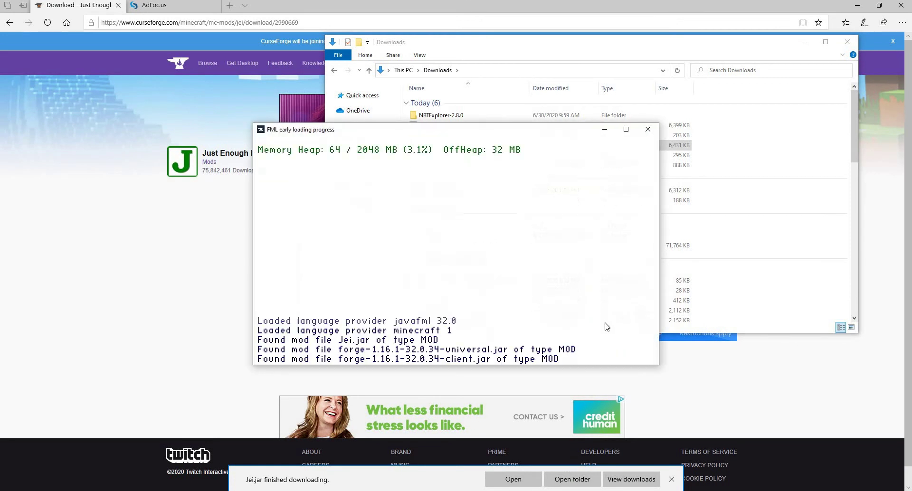
- Maximize the FML early loading window and let it reach the Forge main menu
click(626, 130)
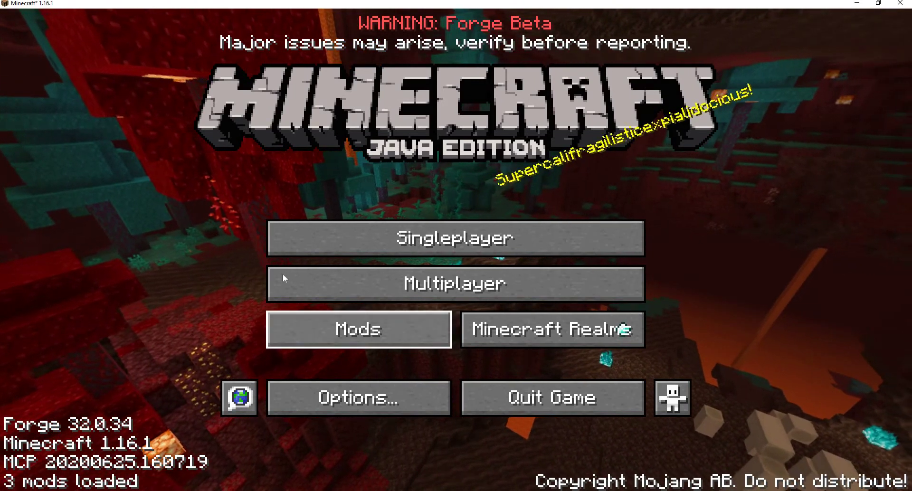
- Check in the Mods list that Just Enough Items 7.0.0.2 is loaded
click(366, 332)
click(86, 209)
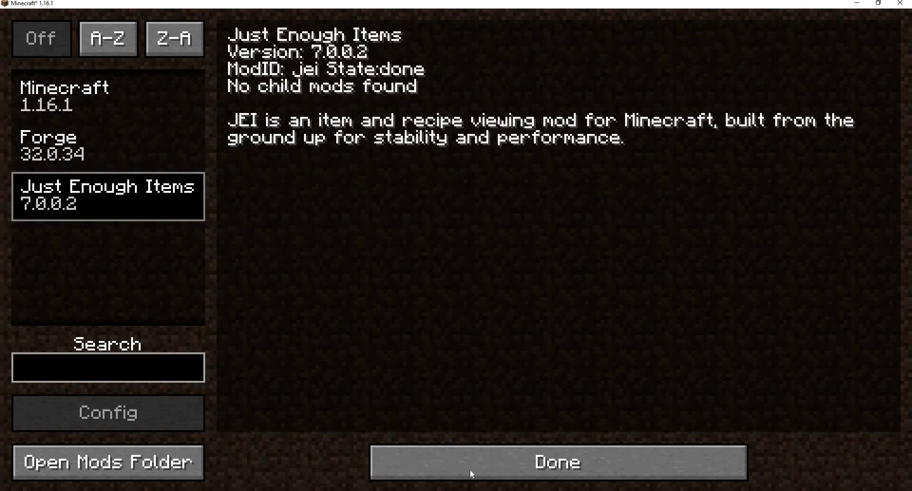
click(390, 462)
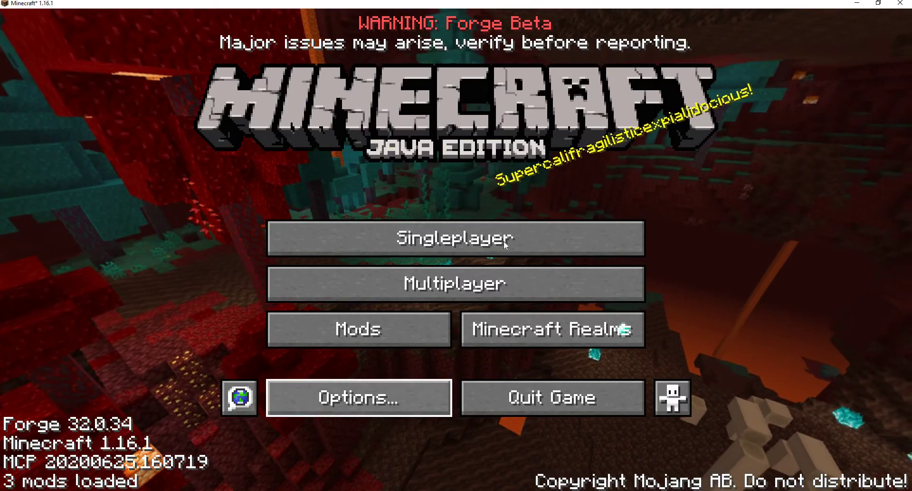
- Create a new singleplayer world with the game mode set to Creative
click(523, 239)
click(480, 412)
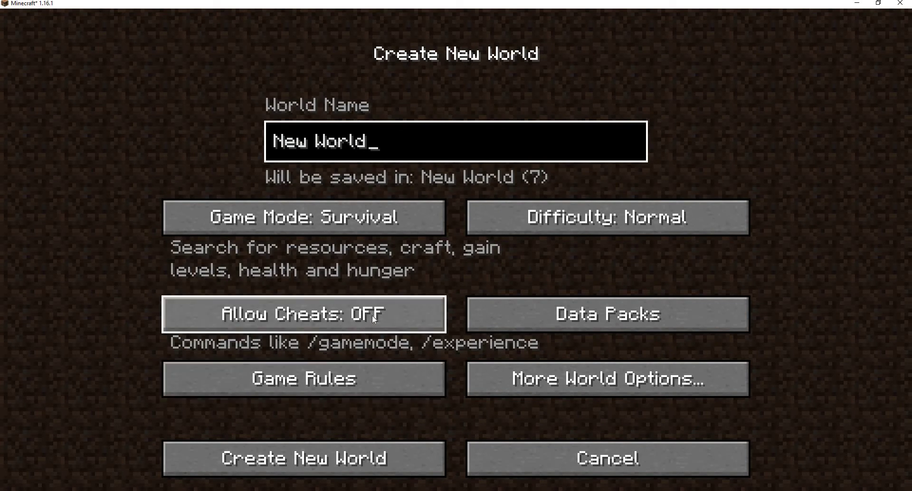
key(Escape)
key(Return)
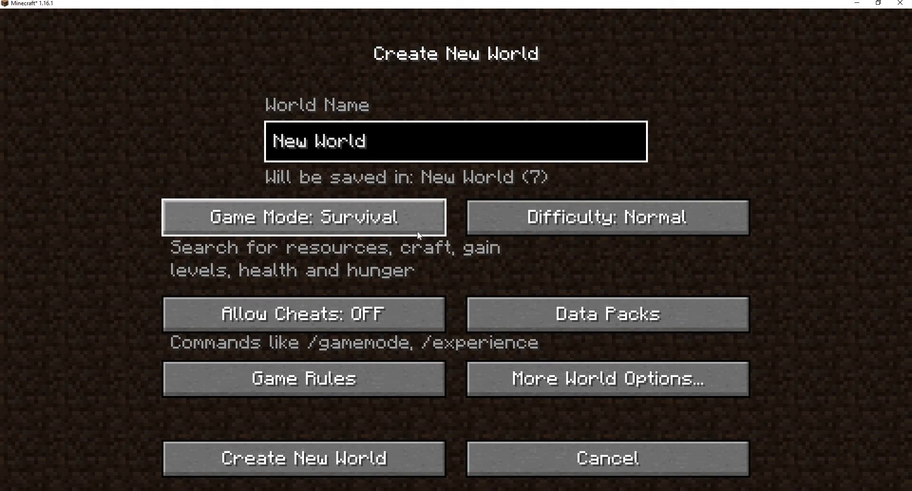
click(298, 214)
click(304, 217)
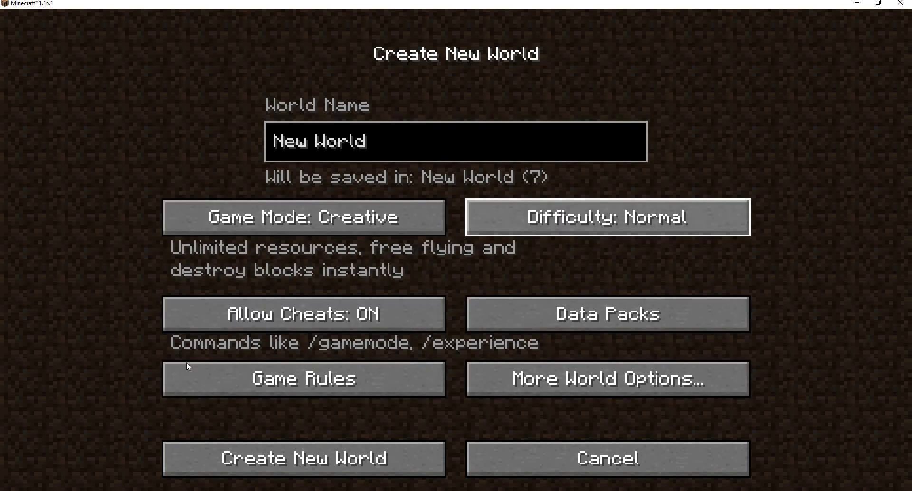
click(338, 469)
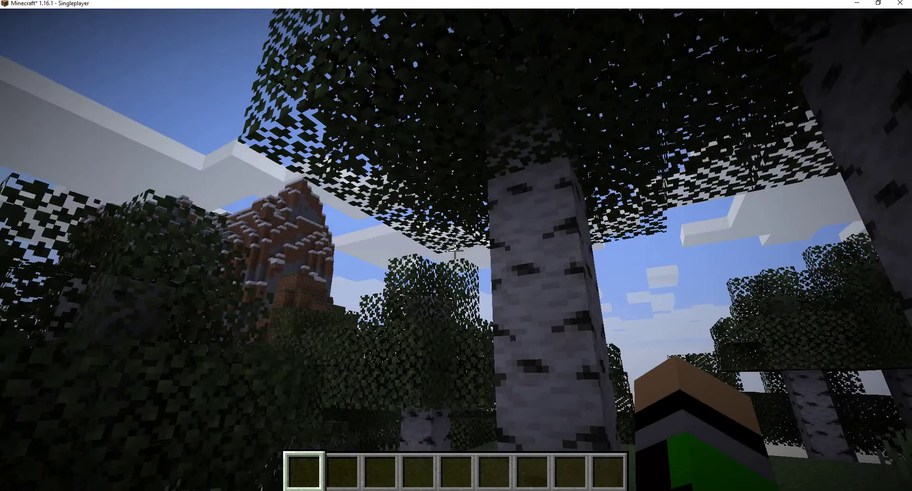
- Open the inventory and page through the JEI item list beside it
key(e)
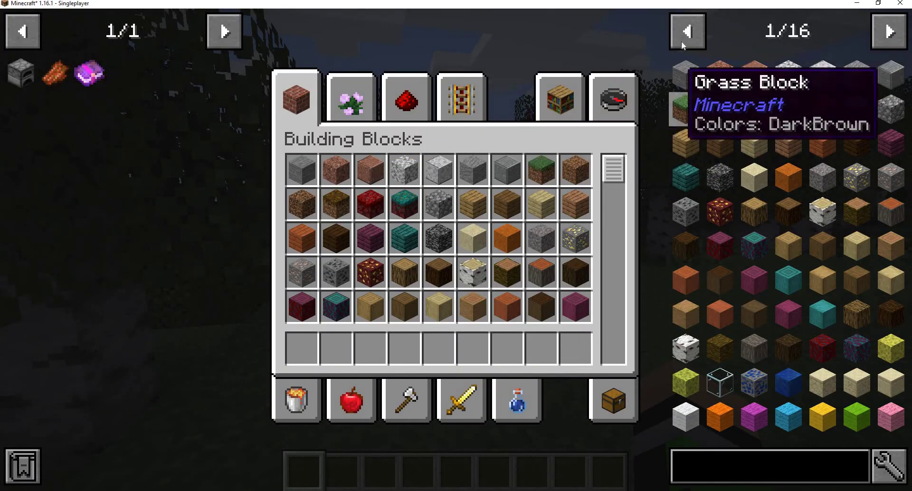
click(682, 41)
click(687, 31)
click(687, 31)
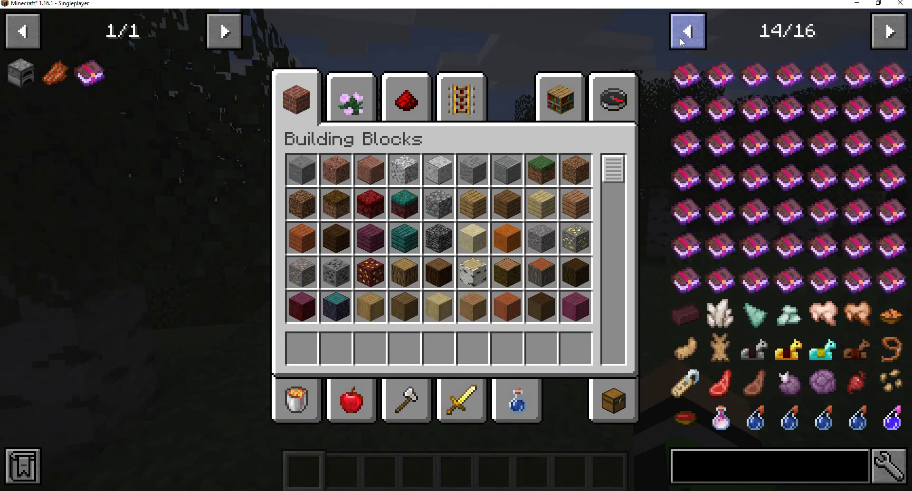
click(681, 39)
click(680, 39)
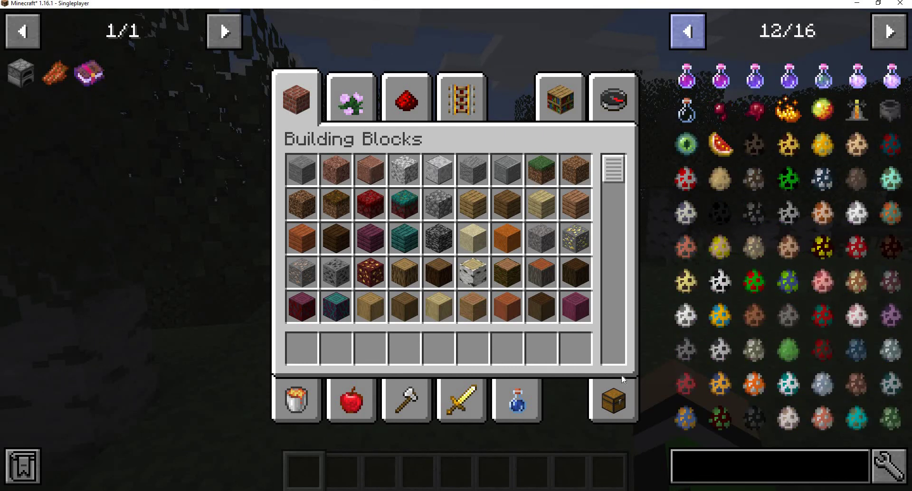
click(613, 401)
- Close the inventory and walk forward through the birch forest
key(e)
key(w)
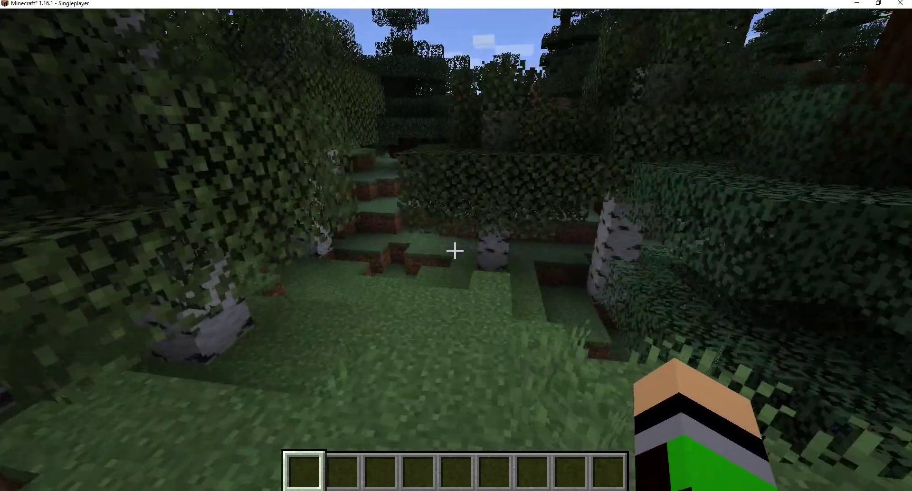
key(w)
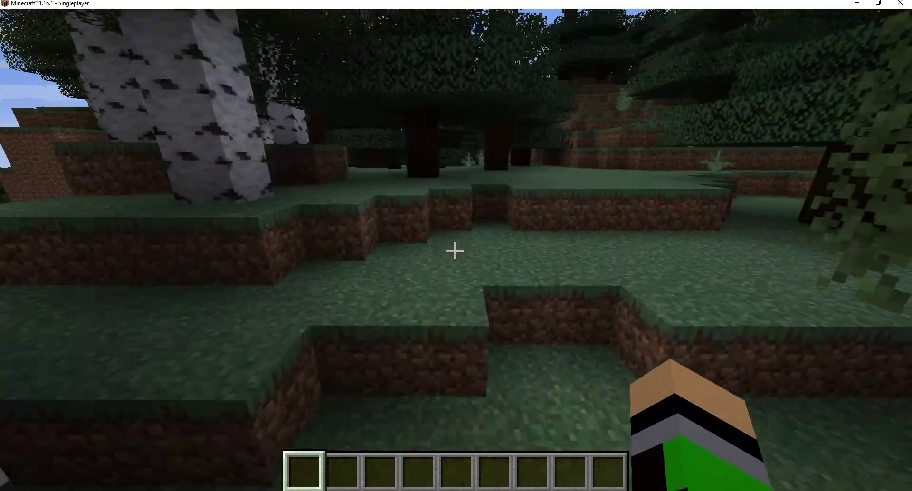